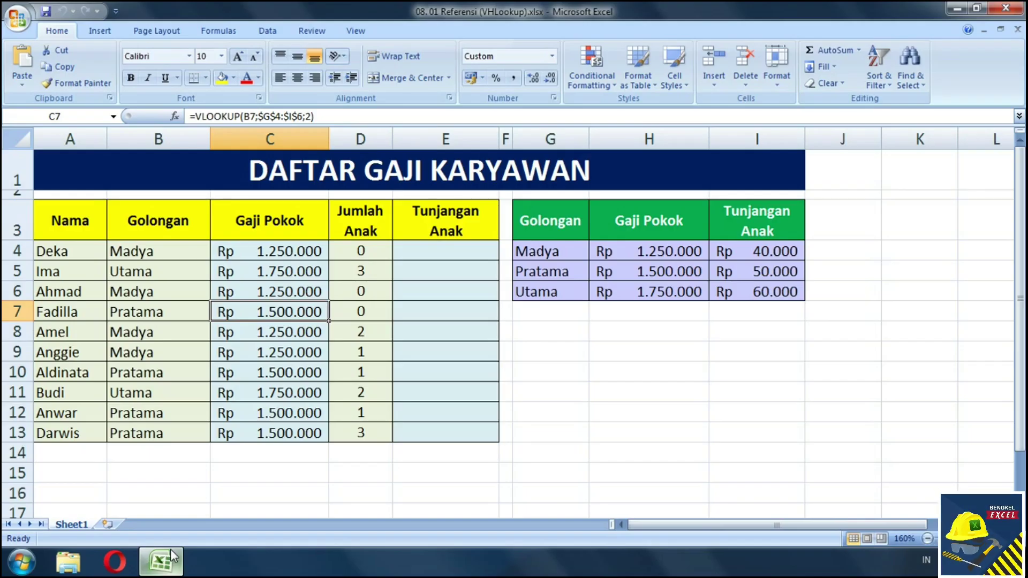
# Select the existing Gaji Pokok amounts in C4:C13
pyautogui.click(315, 455)
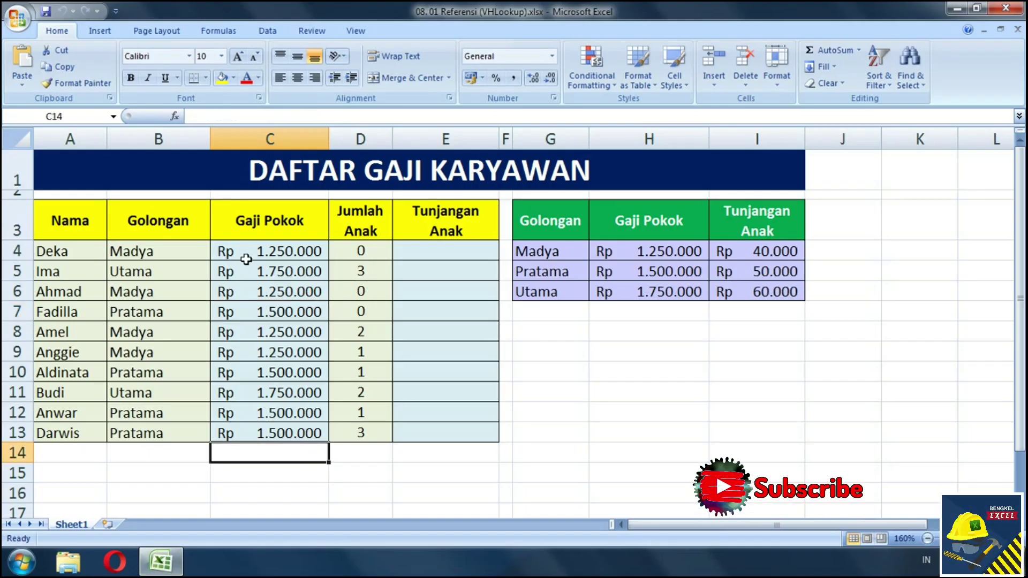
pyautogui.moveTo(249, 254); pyautogui.dragTo(259, 428)
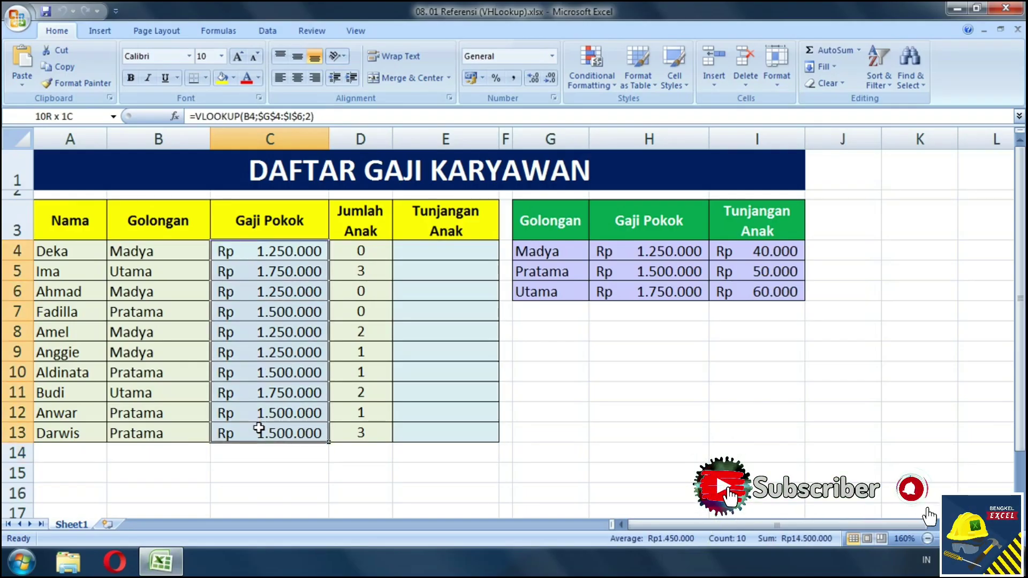
# Delete the Gaji Pokok values in C4:C13
pyautogui.press('Delete')
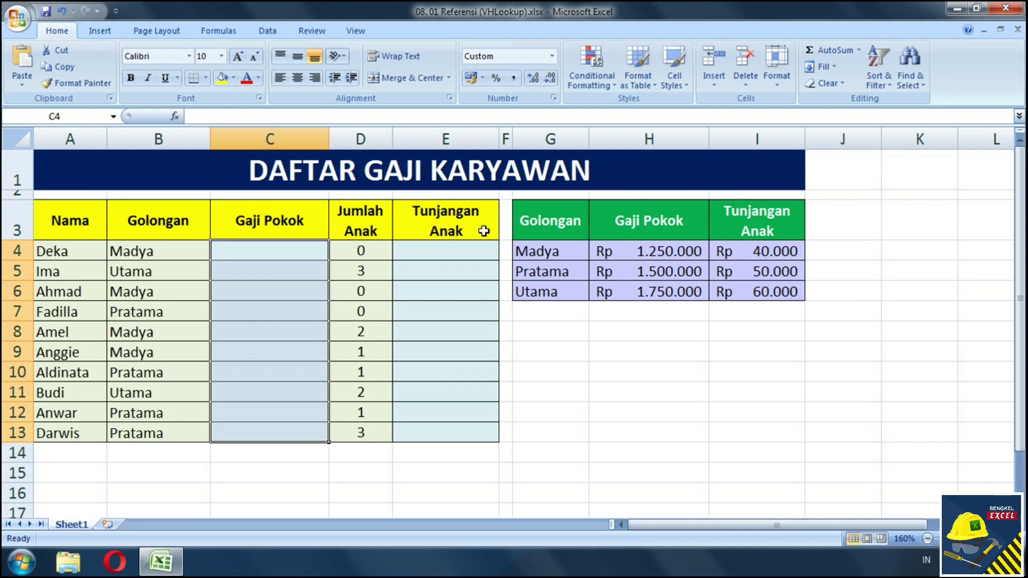
pyautogui.click(291, 256)
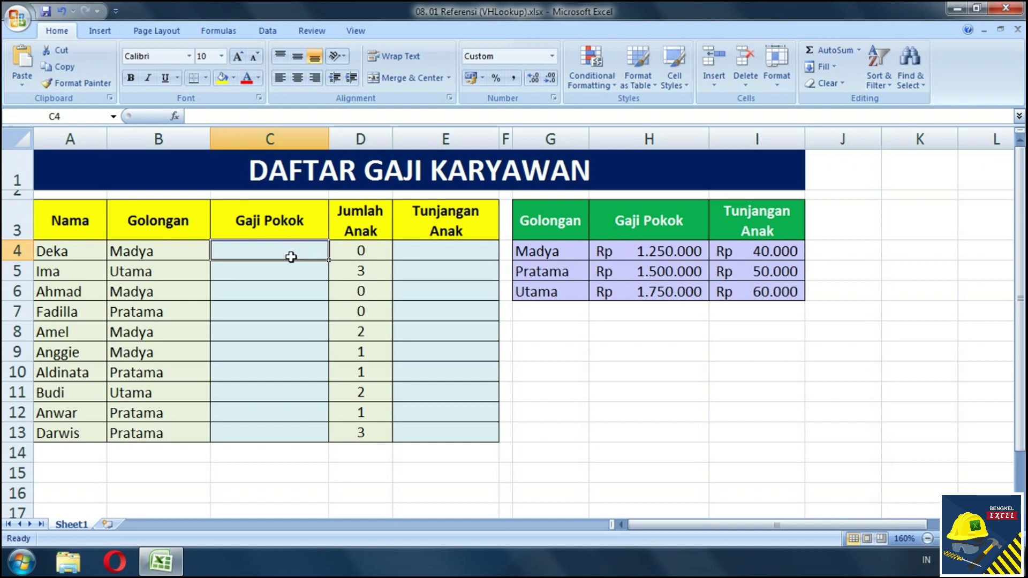
pyautogui.press('Up')
pyautogui.press('Right')
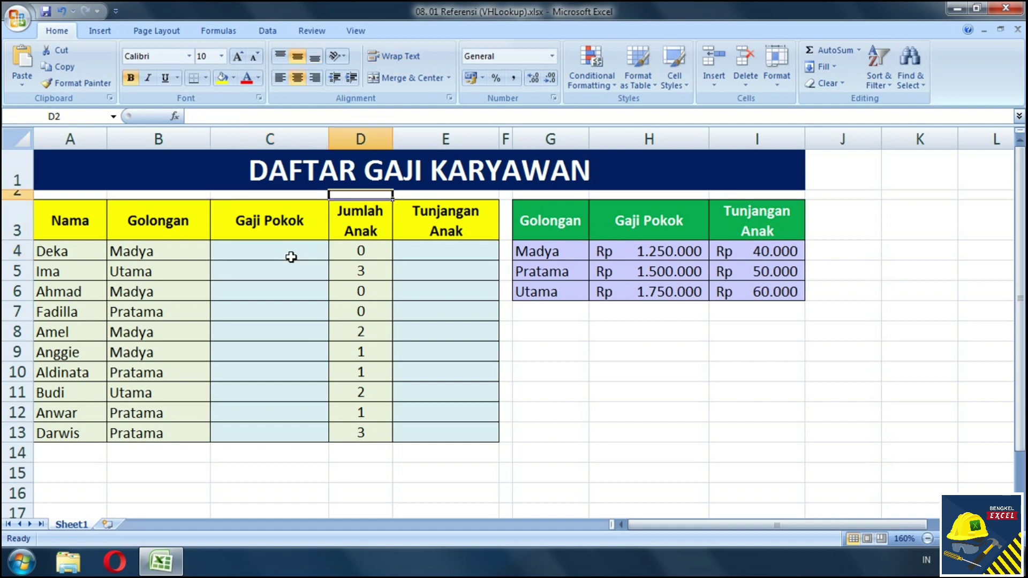
pyautogui.press('Right')
pyautogui.press('Right')
pyautogui.press('Right')
pyautogui.press('Right')
pyautogui.press('Right')
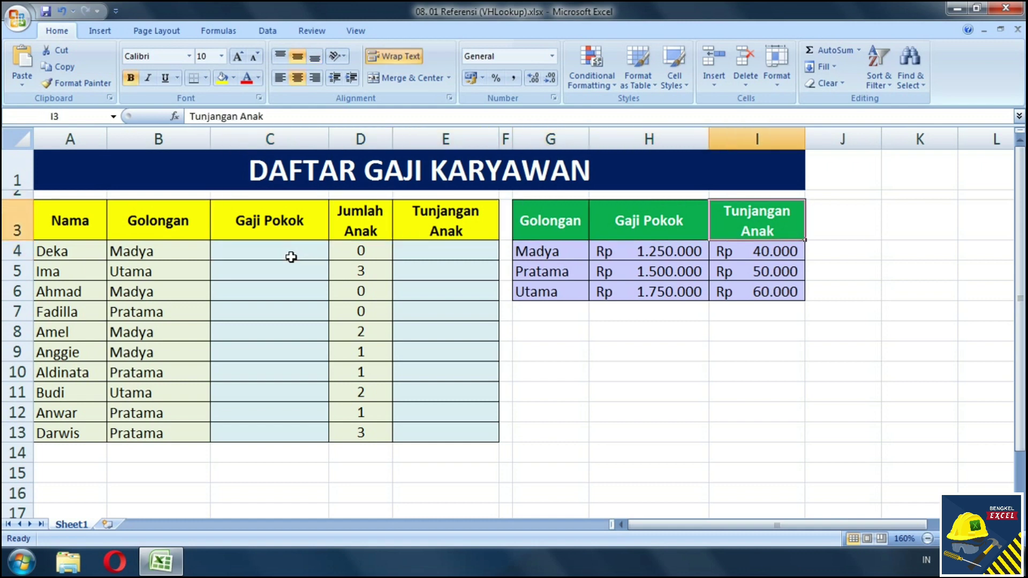
pyautogui.press('Left')
pyautogui.press('Left')
pyautogui.press('Right')
pyautogui.press('Right')
pyautogui.press('Right')
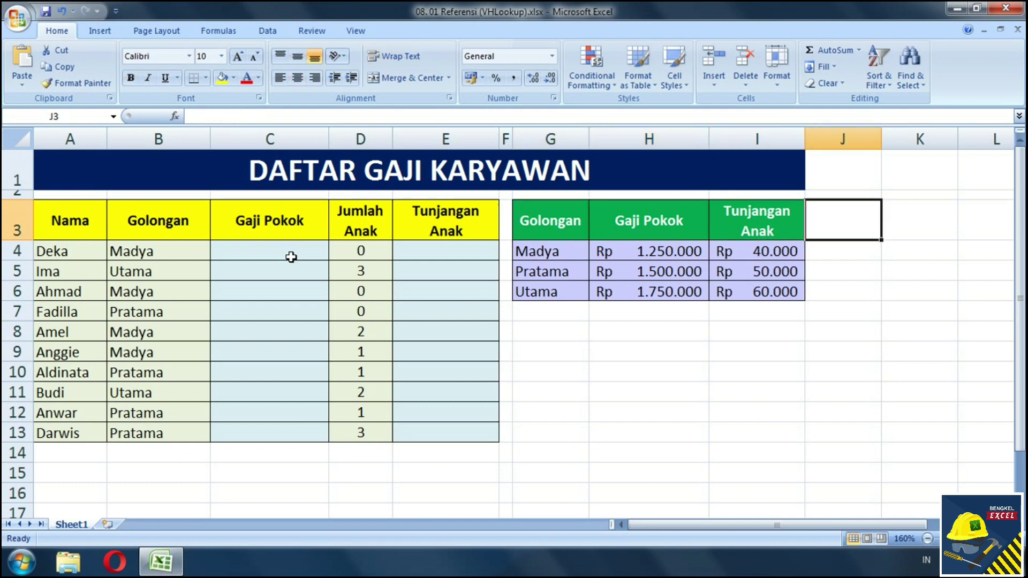
pyautogui.press('Left')
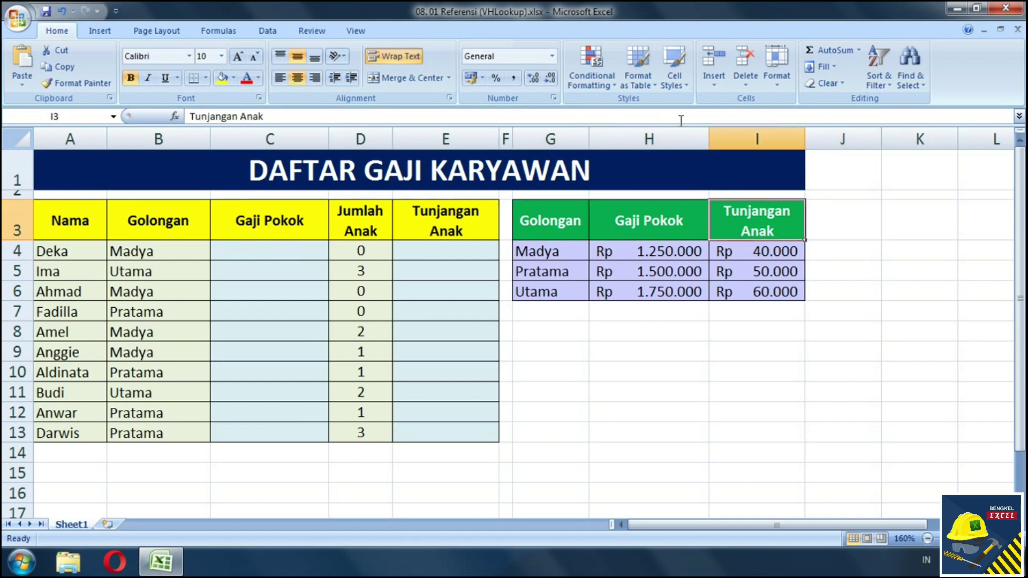
pyautogui.hotkey('ctrl', 'space')
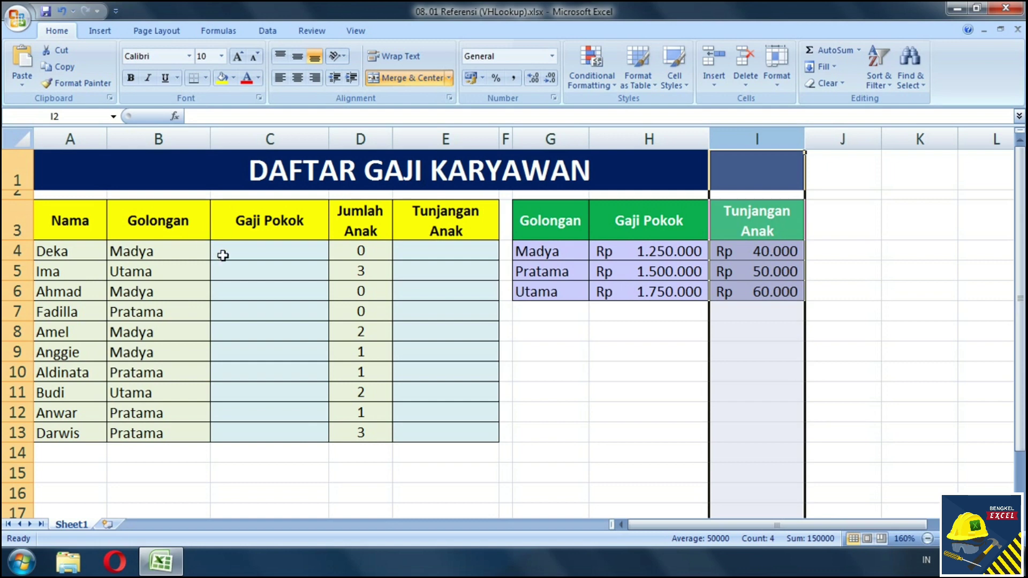
pyautogui.click(222, 255)
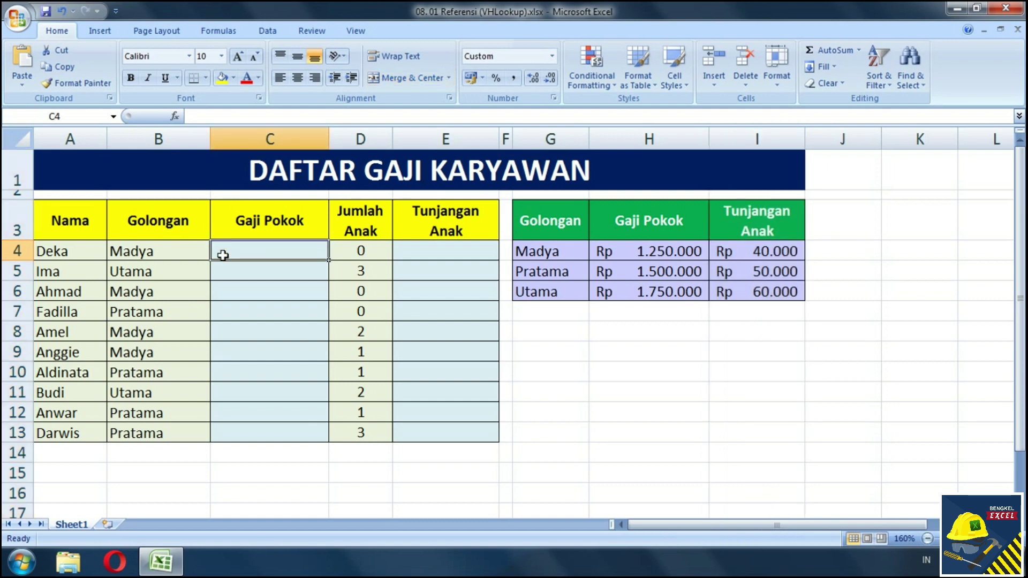
# Insert a VLOOKUP function into C4, picking it from the All category list
pyautogui.click(174, 116)
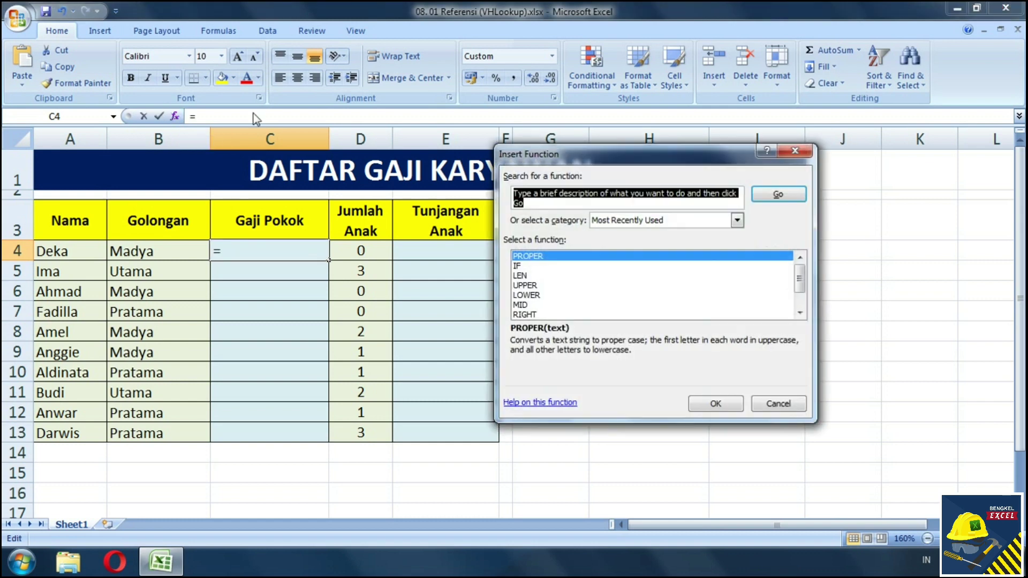
pyautogui.click(646, 221)
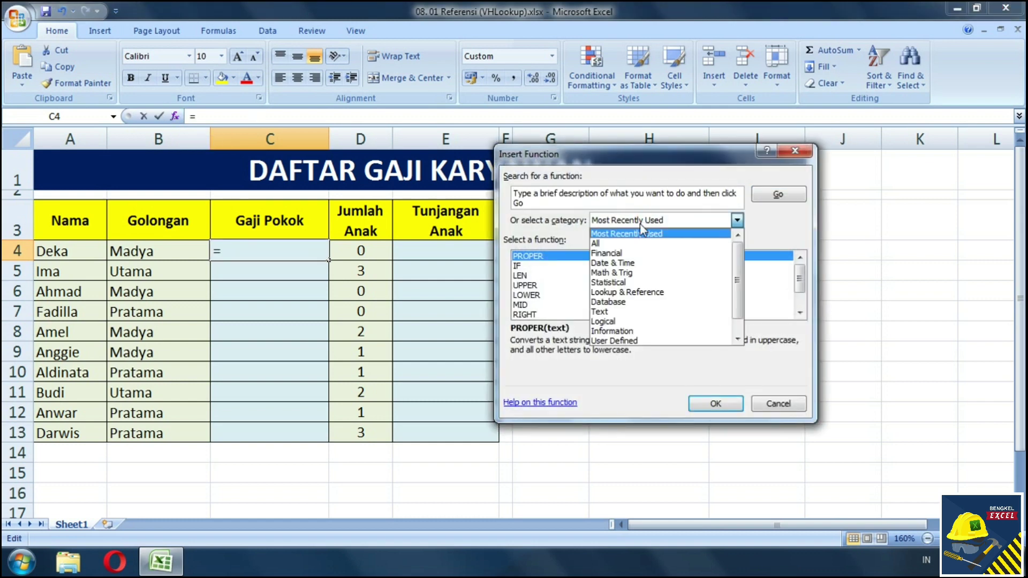
pyautogui.click(628, 250)
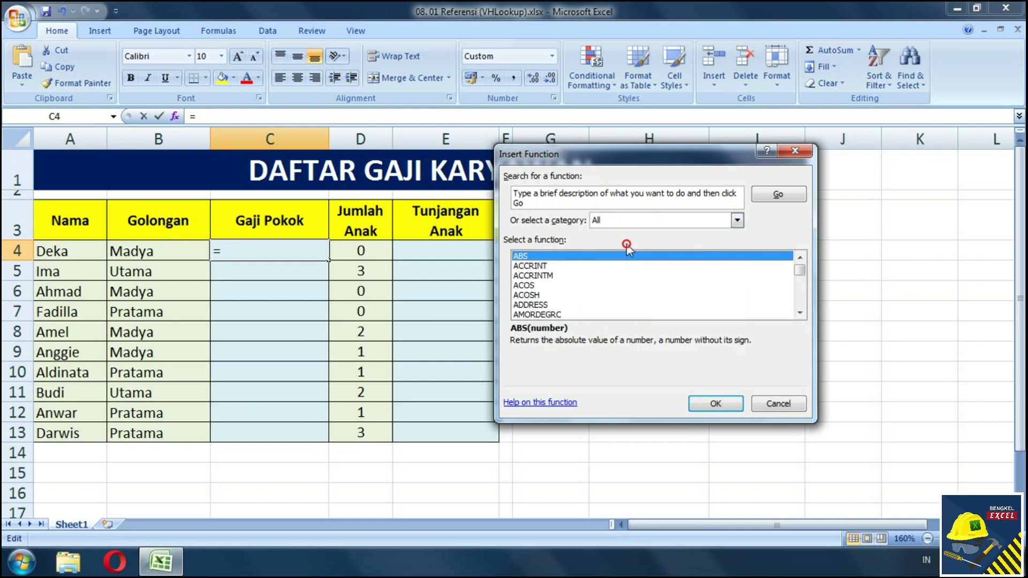
pyautogui.click(551, 304)
pyautogui.write('vl')
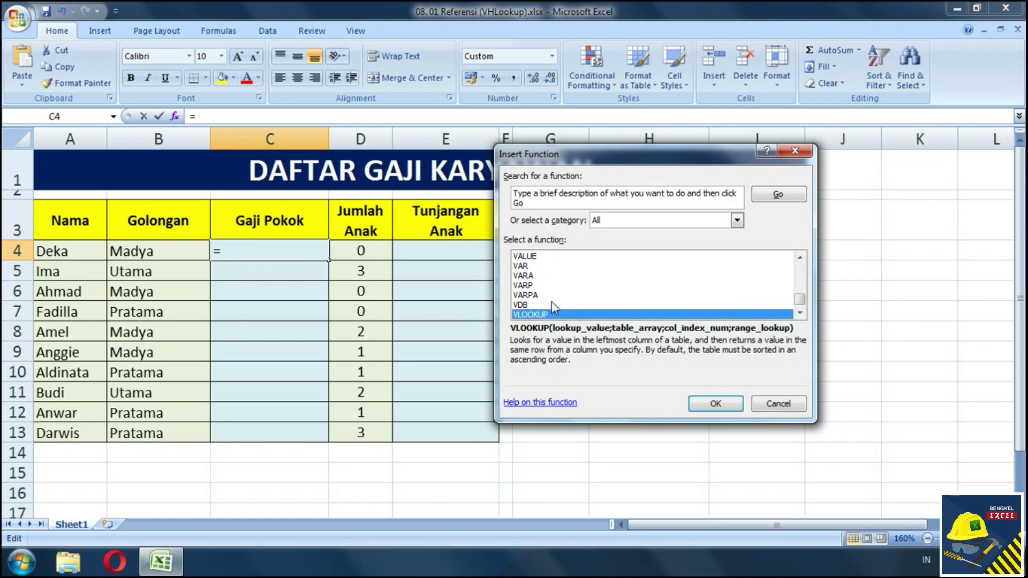
pyautogui.press('Return')
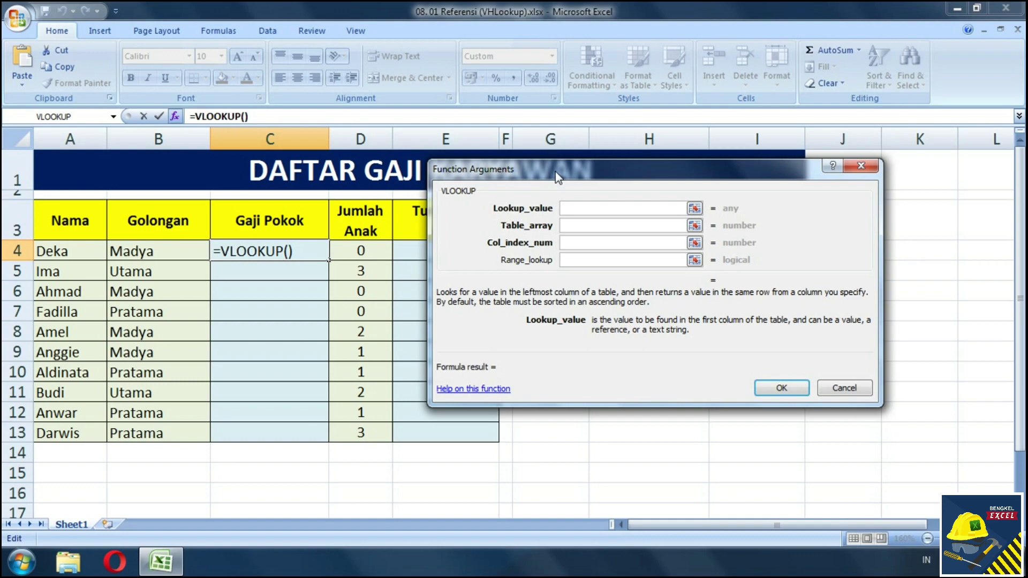
# Set Lookup_value to B4 and Table_array to the absolute range $G$3:$I$6
pyautogui.moveTo(554, 171)
pyautogui.mouseDown()
pyautogui.moveTo(522, 242)
pyautogui.moveTo(516, 310)
pyautogui.mouseUp()
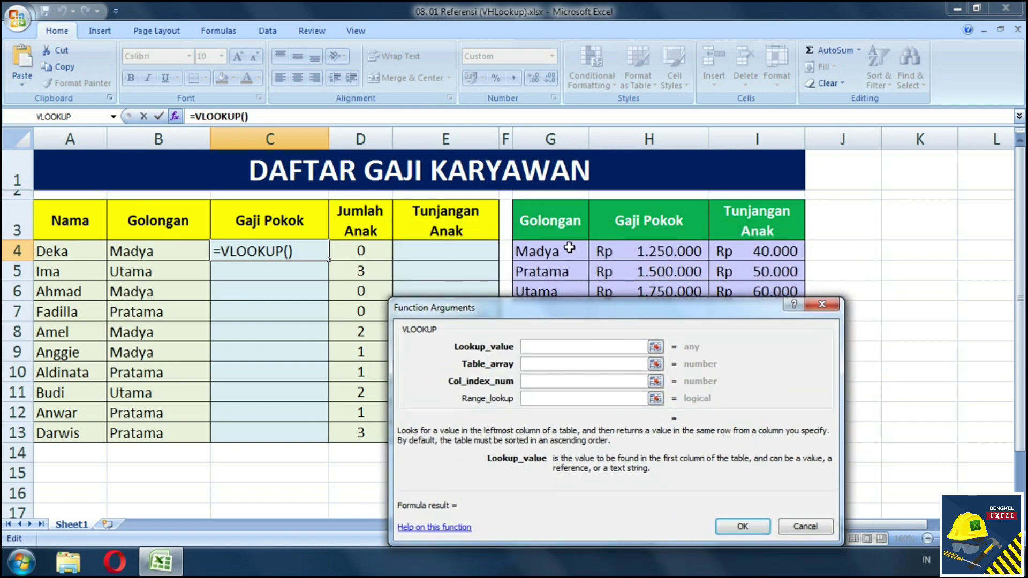
pyautogui.click(129, 249)
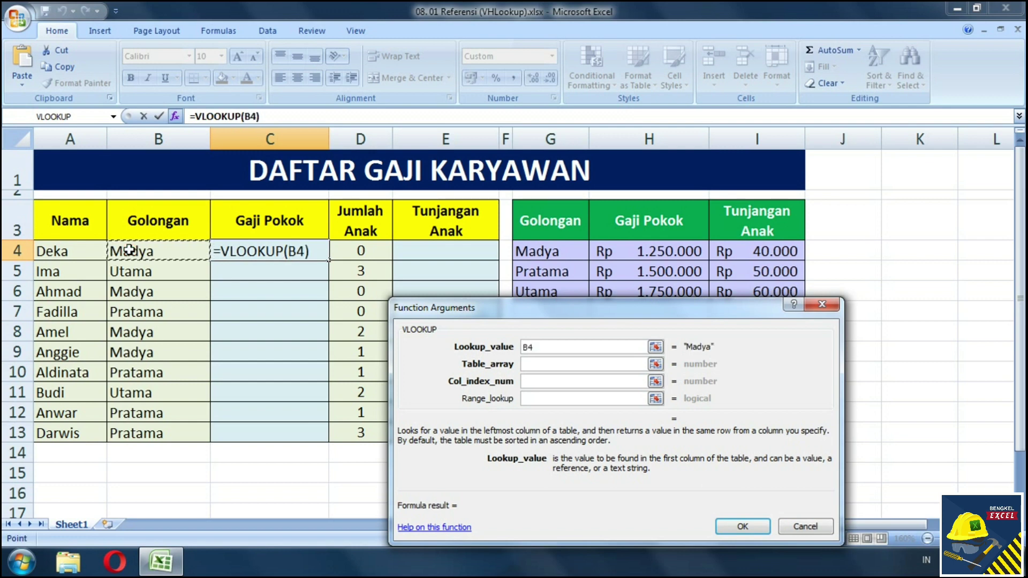
pyautogui.click(541, 364)
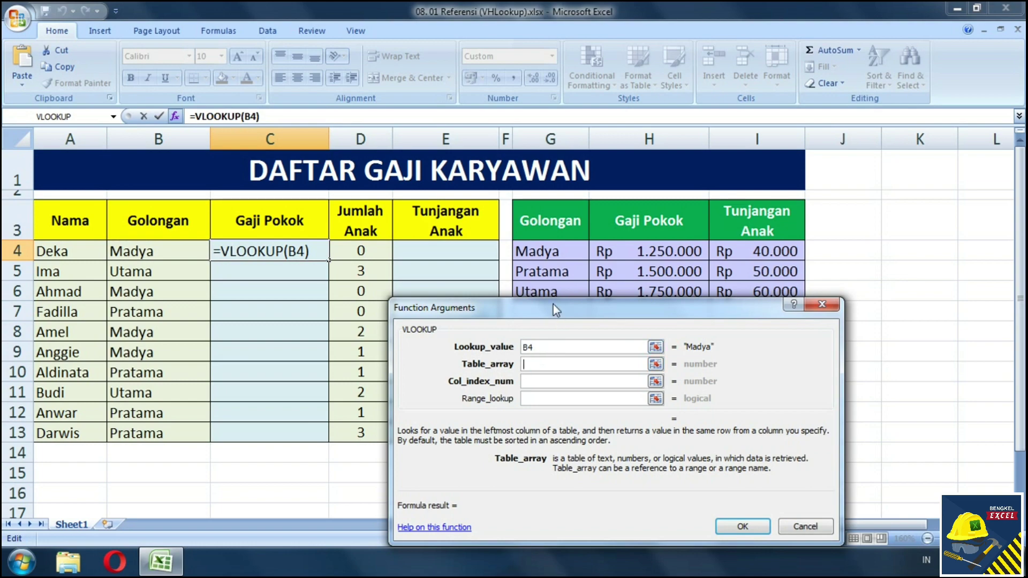
pyautogui.moveTo(553, 308)
pyautogui.mouseDown()
pyautogui.moveTo(285, 278)
pyautogui.moveTo(175, 152)
pyautogui.mouseUp()
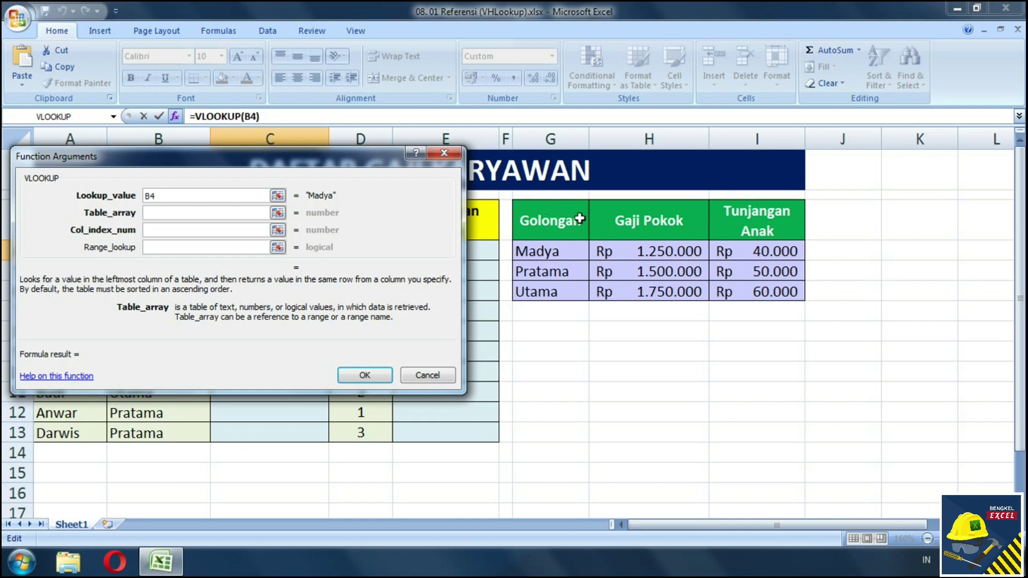
pyautogui.moveTo(556, 219)
pyautogui.mouseDown()
pyautogui.moveTo(708, 266)
pyautogui.moveTo(746, 289)
pyautogui.mouseUp()
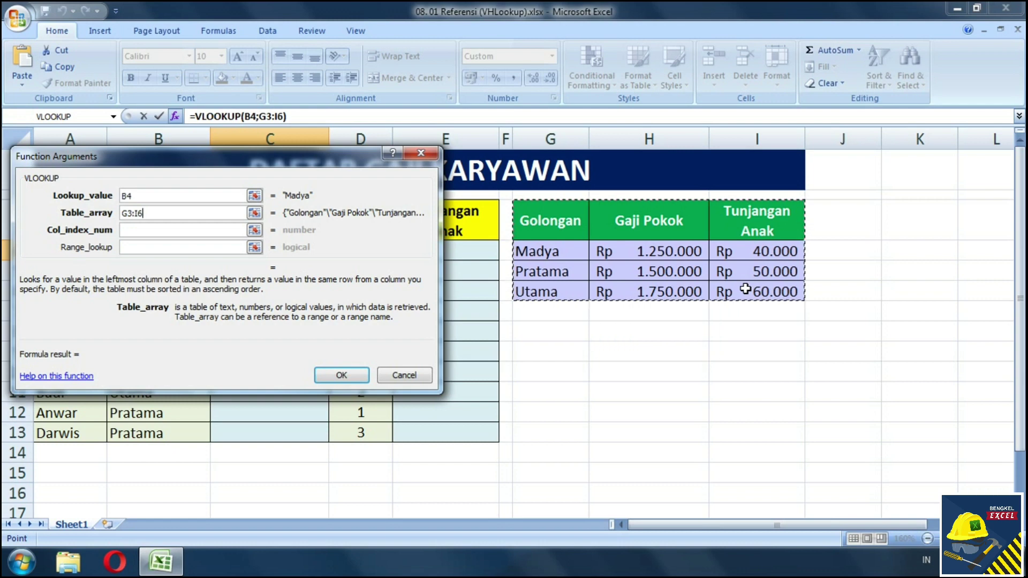
pyautogui.press('F4')
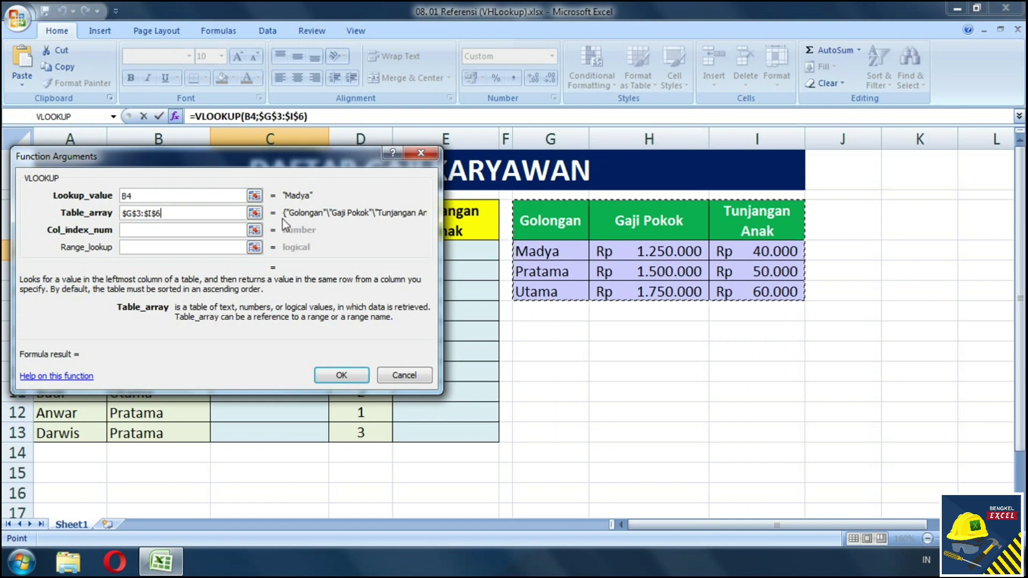
# Enter 2 as Col_index_num and confirm, so C4 shows Rp 1.250.000
pyautogui.click(202, 231)
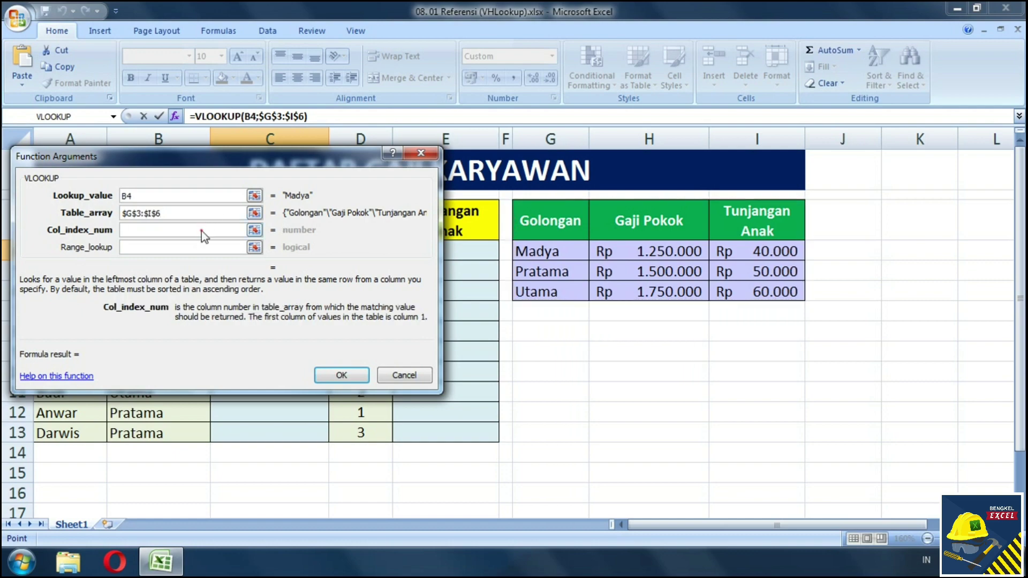
pyautogui.moveTo(289, 161)
pyautogui.mouseDown()
pyautogui.moveTo(556, 296)
pyautogui.moveTo(652, 305)
pyautogui.mouseUp()
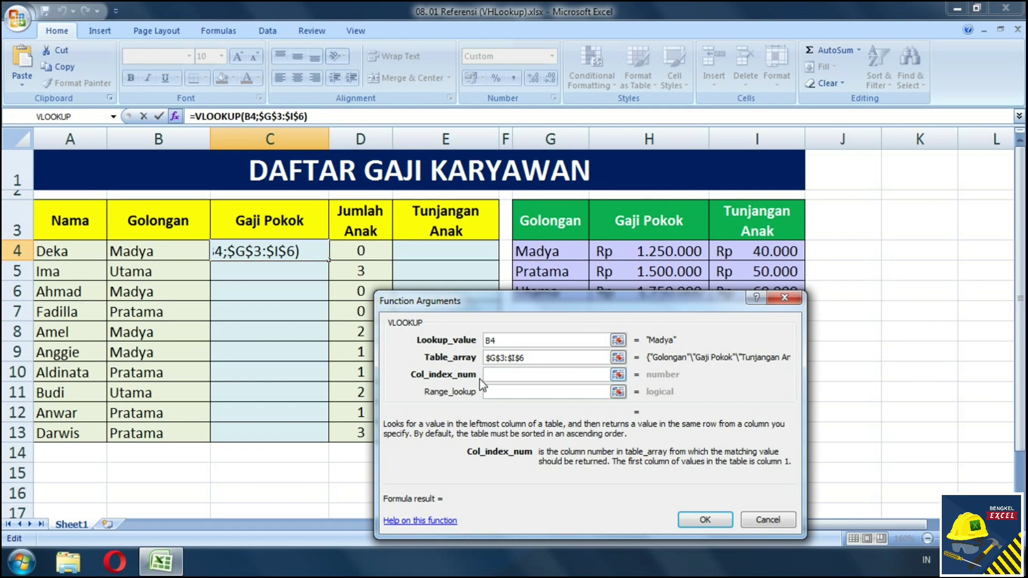
pyautogui.write('2')
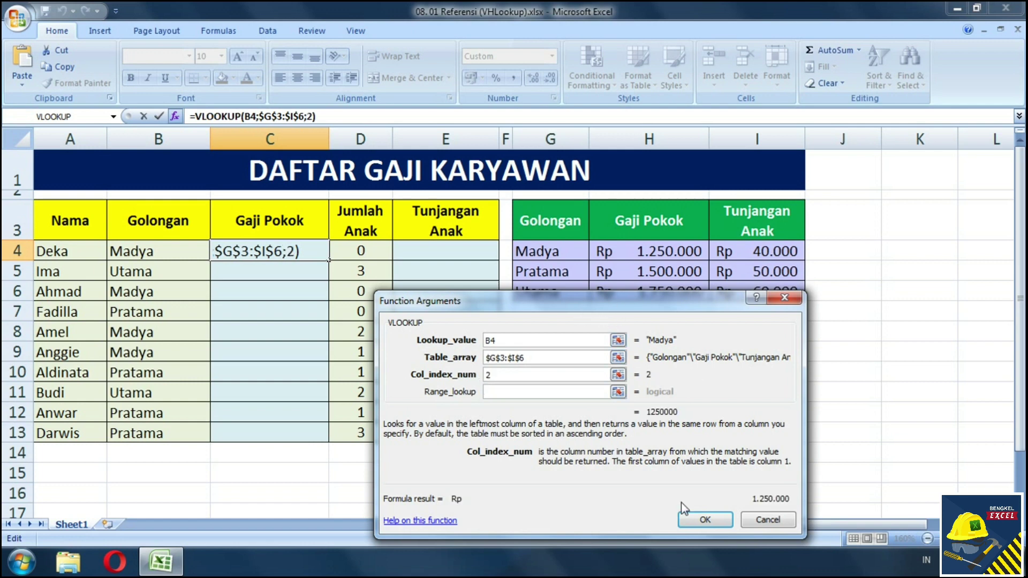
pyautogui.click(706, 520)
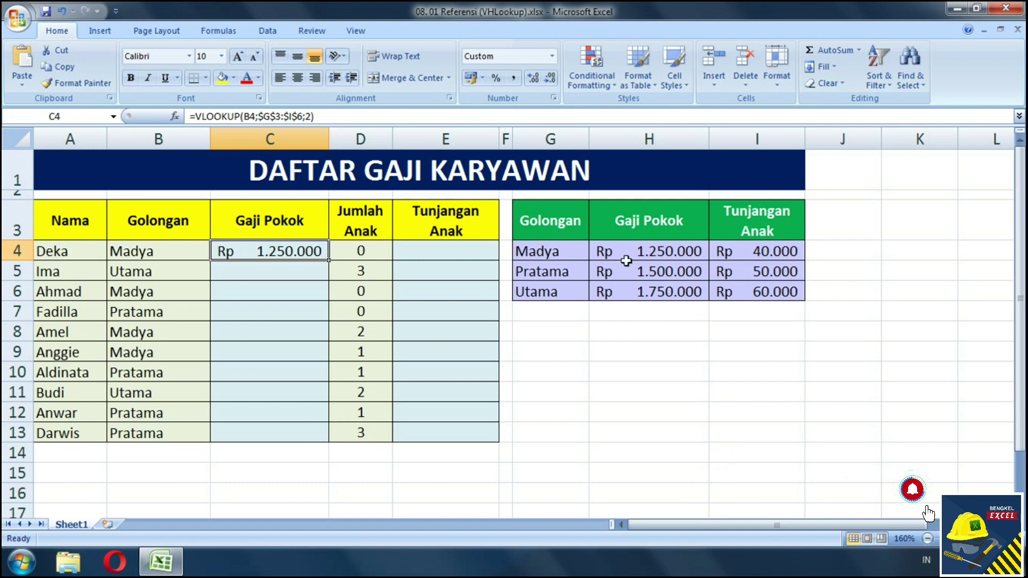
pyautogui.doubleClick(330, 262)
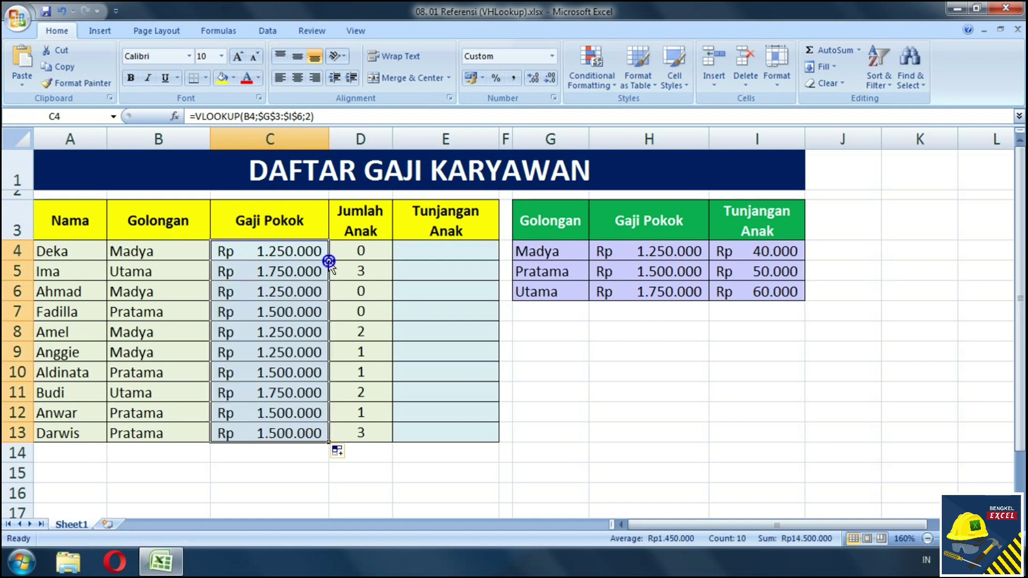
pyautogui.click(256, 294)
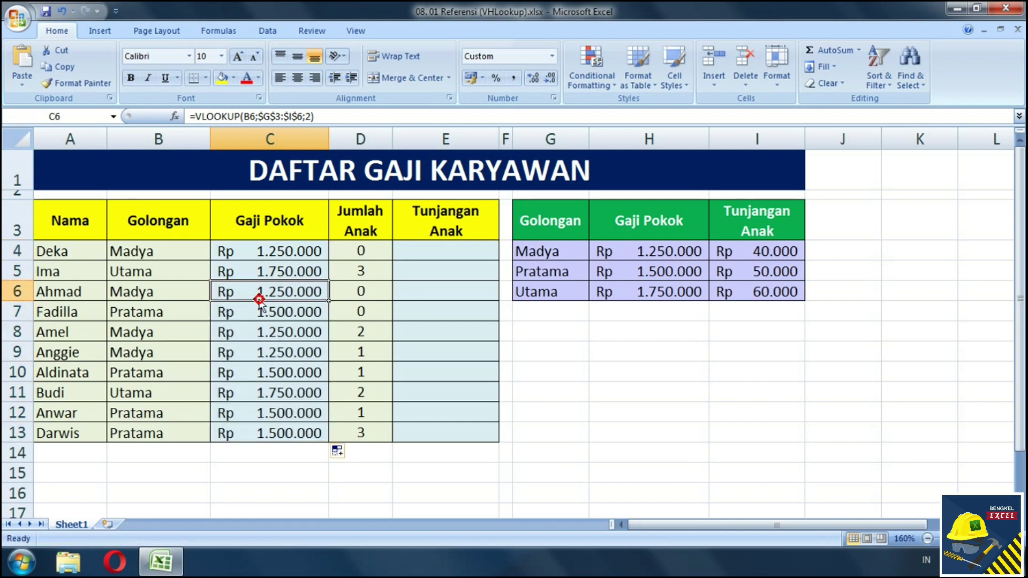
pyautogui.press('Down')
pyautogui.press('Up')
pyautogui.press('Up')
pyautogui.press('Up')
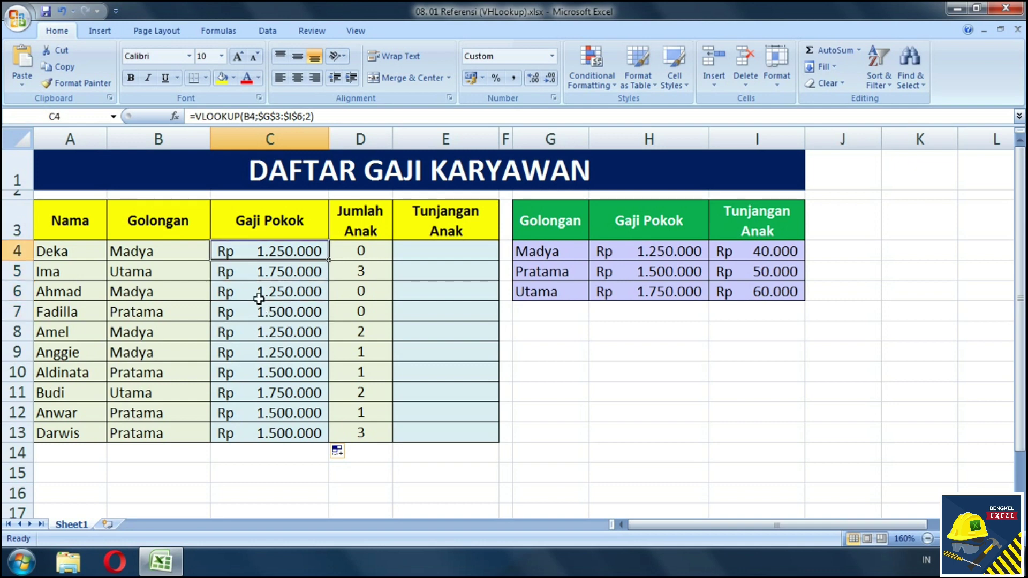
pyautogui.press('Right')
pyautogui.press('Right')
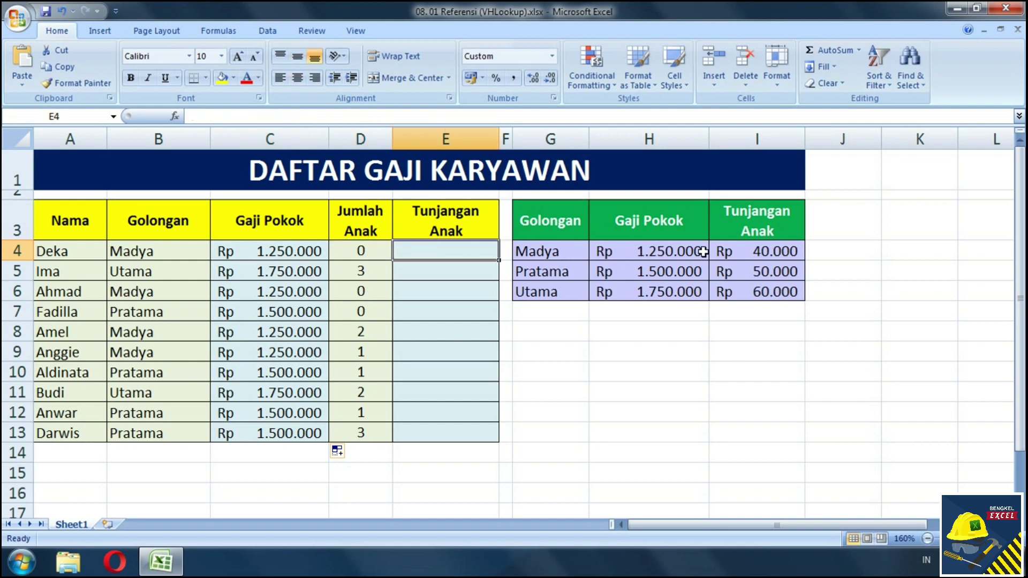
pyautogui.click(746, 252)
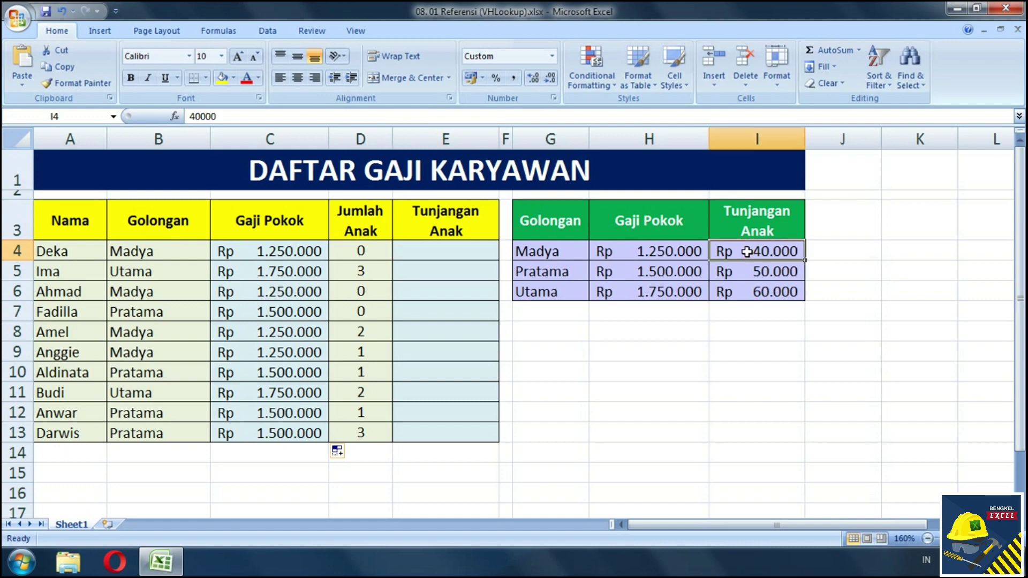
pyautogui.press('Down')
pyautogui.press('Up')
pyautogui.click(450, 253)
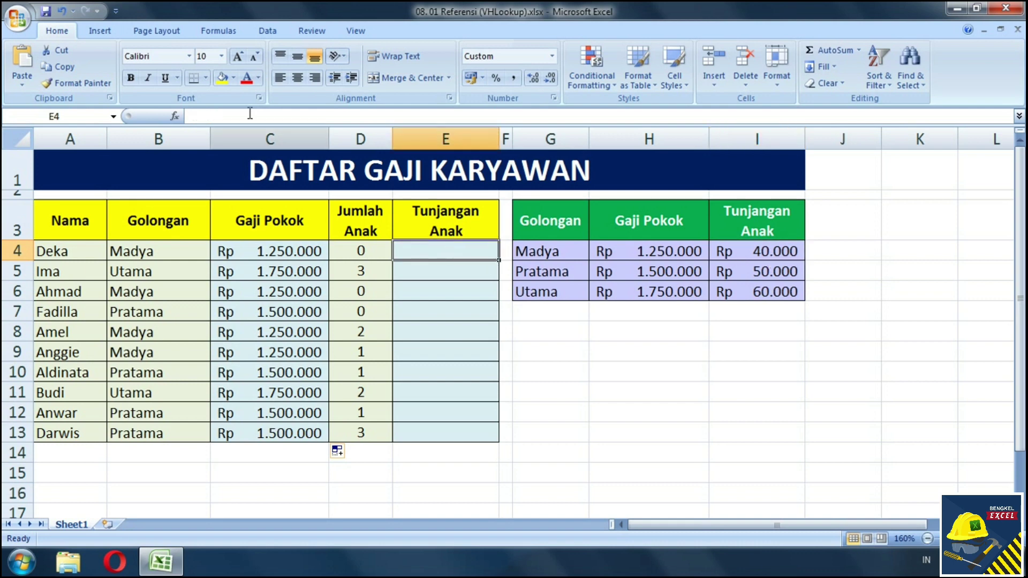
# Insert a VLOOKUP function into E4 from the Most Recently Used list
pyautogui.click(175, 116)
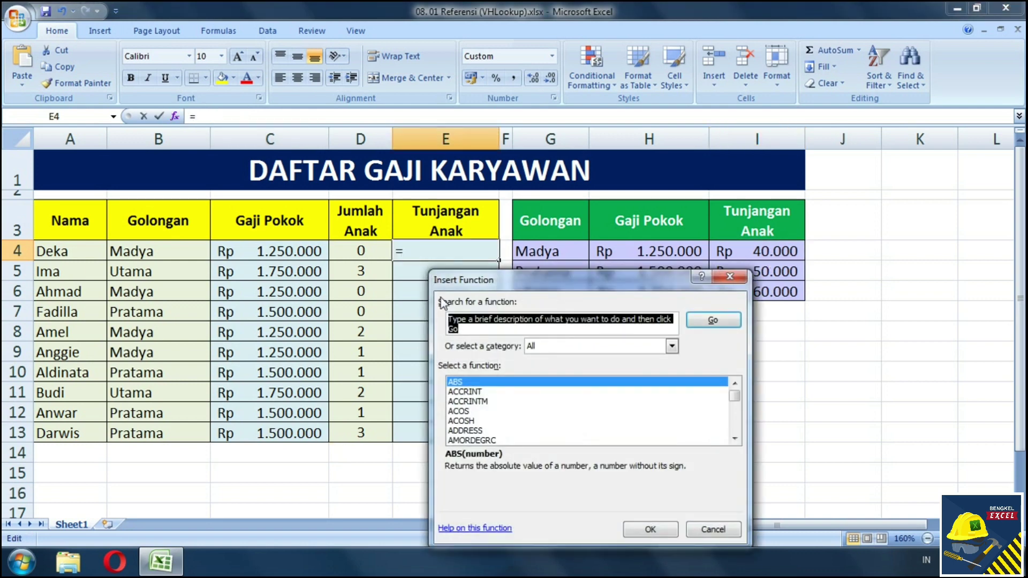
pyautogui.click(503, 430)
pyautogui.press('v')
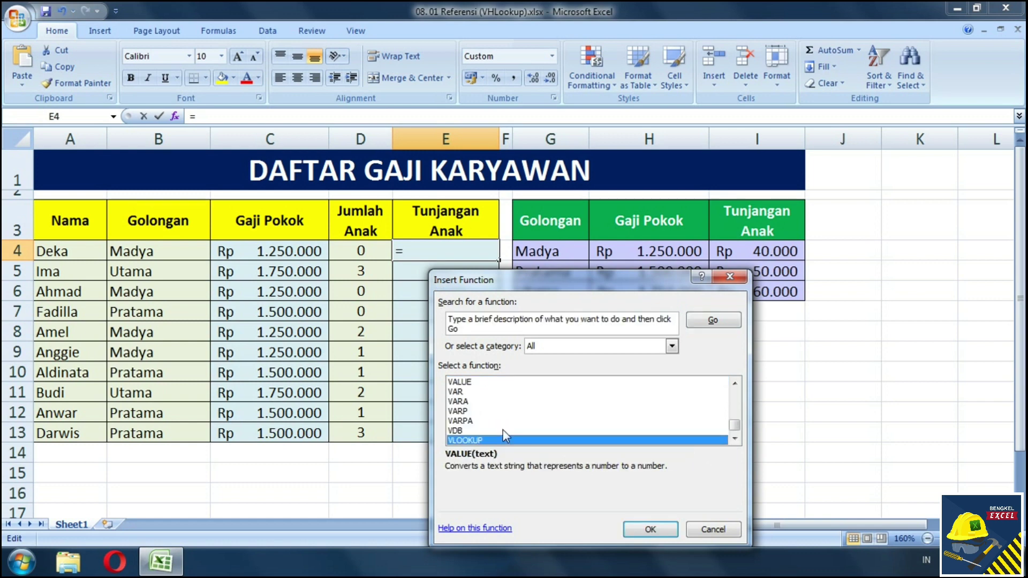
pyautogui.press('l')
pyautogui.click(611, 344)
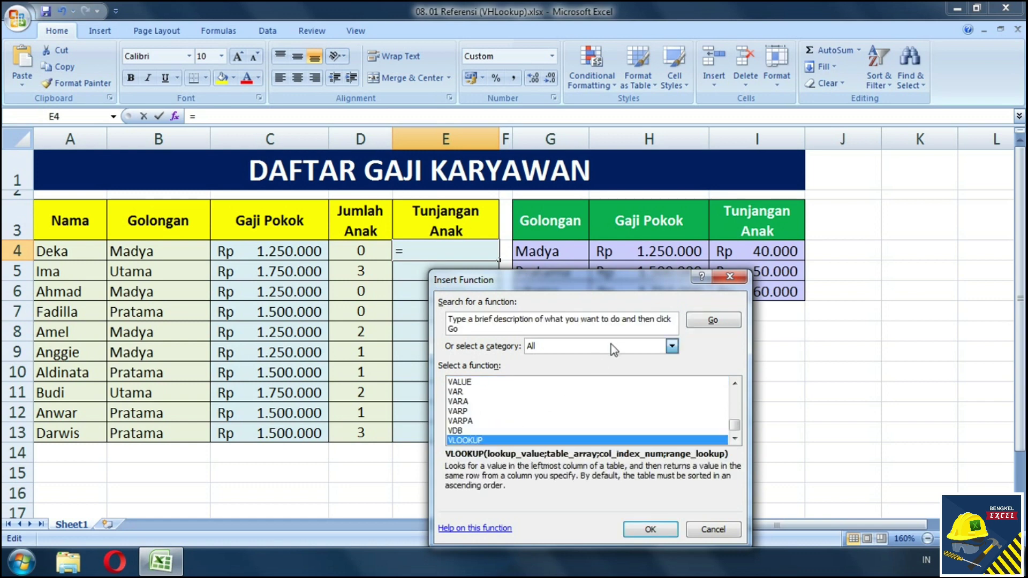
pyautogui.click(592, 359)
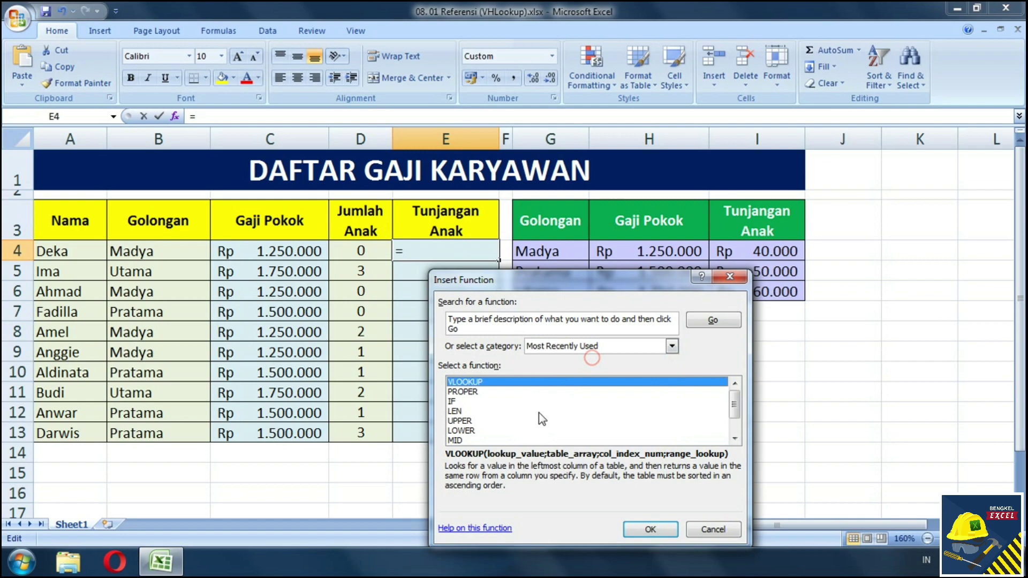
pyautogui.click(650, 529)
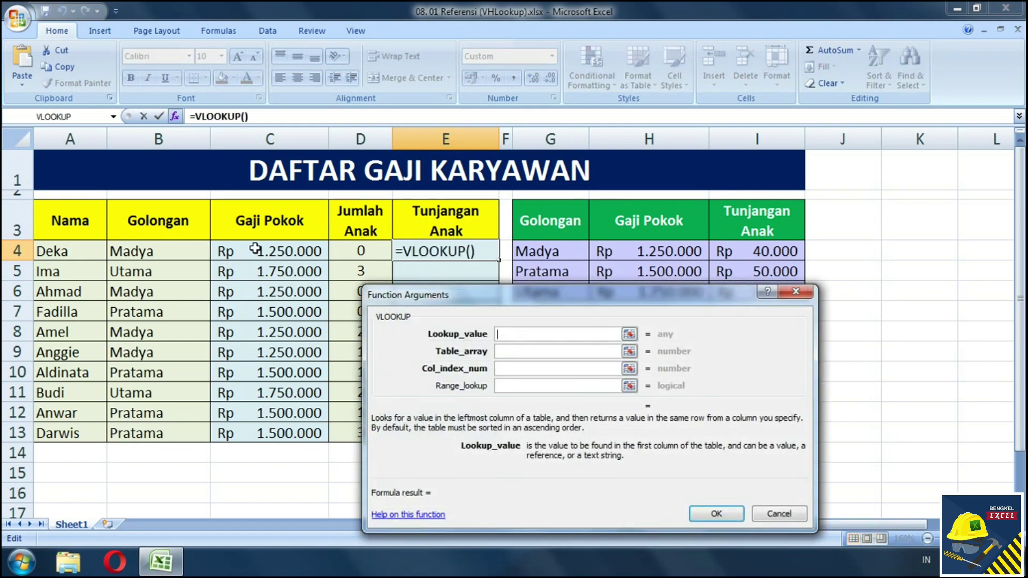
# Set Lookup_value to B4 and Table_array to the absolute range $G$3:$I$6
pyautogui.click(179, 248)
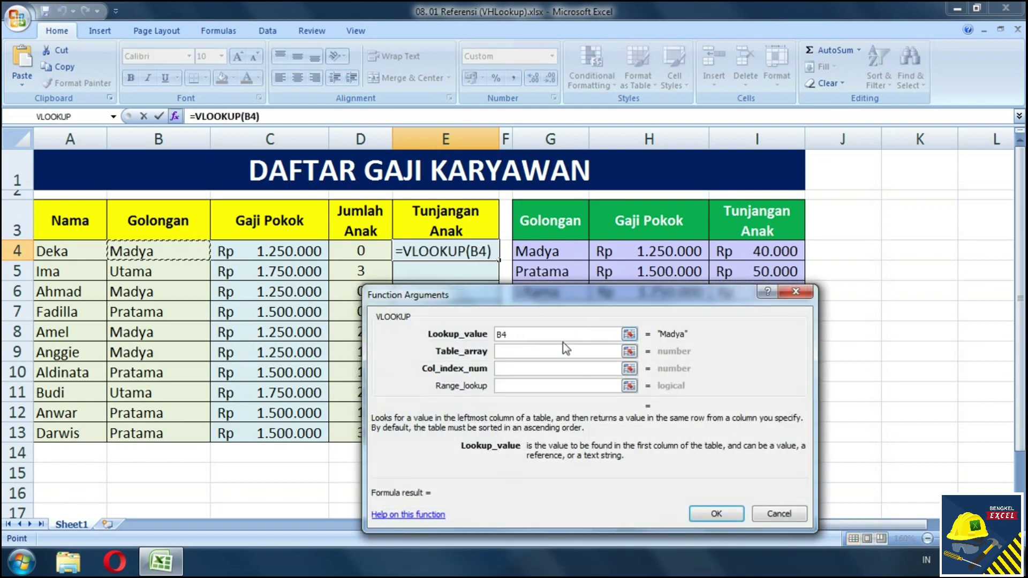
pyautogui.click(540, 354)
pyautogui.moveTo(565, 223)
pyautogui.mouseDown()
pyautogui.moveTo(787, 276)
pyautogui.moveTo(787, 292)
pyautogui.mouseUp()
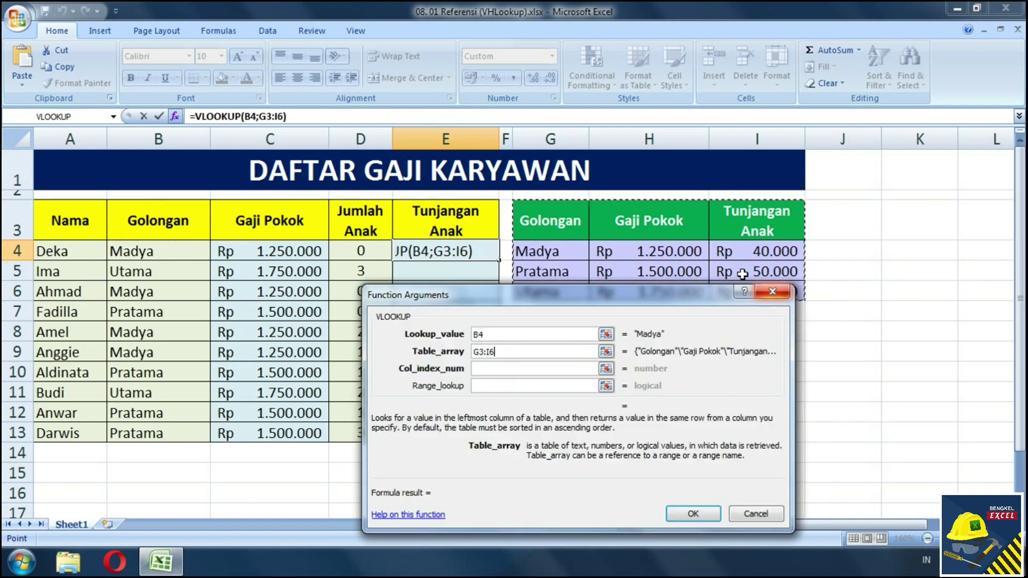
pyautogui.moveTo(666, 294)
pyautogui.mouseDown()
pyautogui.moveTo(573, 301)
pyautogui.moveTo(649, 312)
pyautogui.mouseUp()
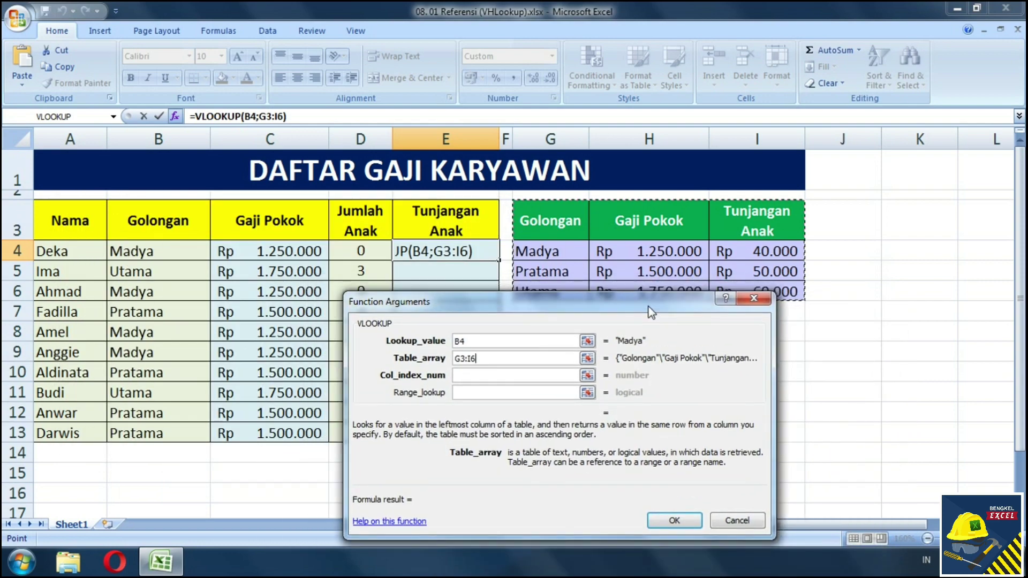
pyautogui.press('F4')
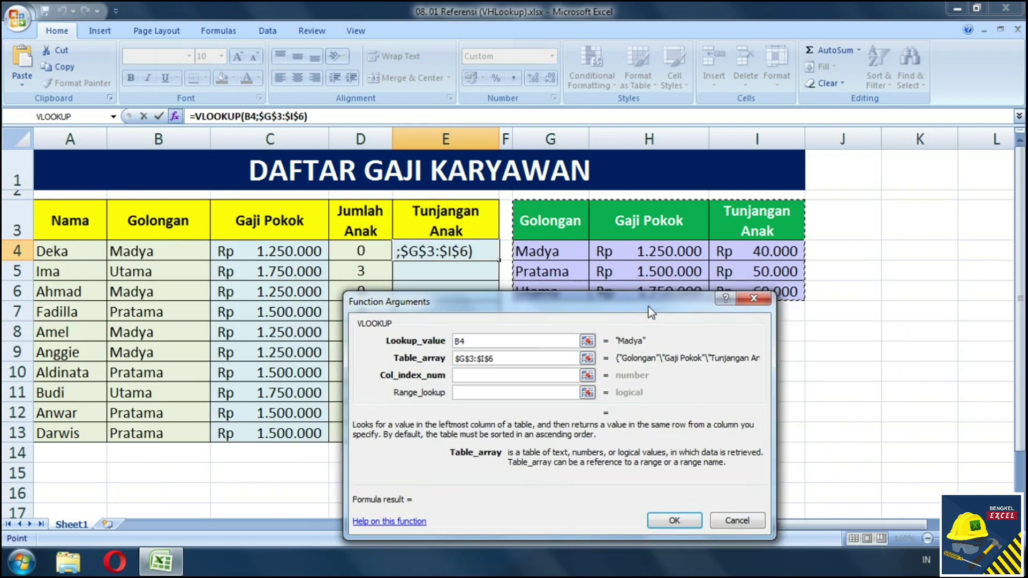
pyautogui.click(490, 376)
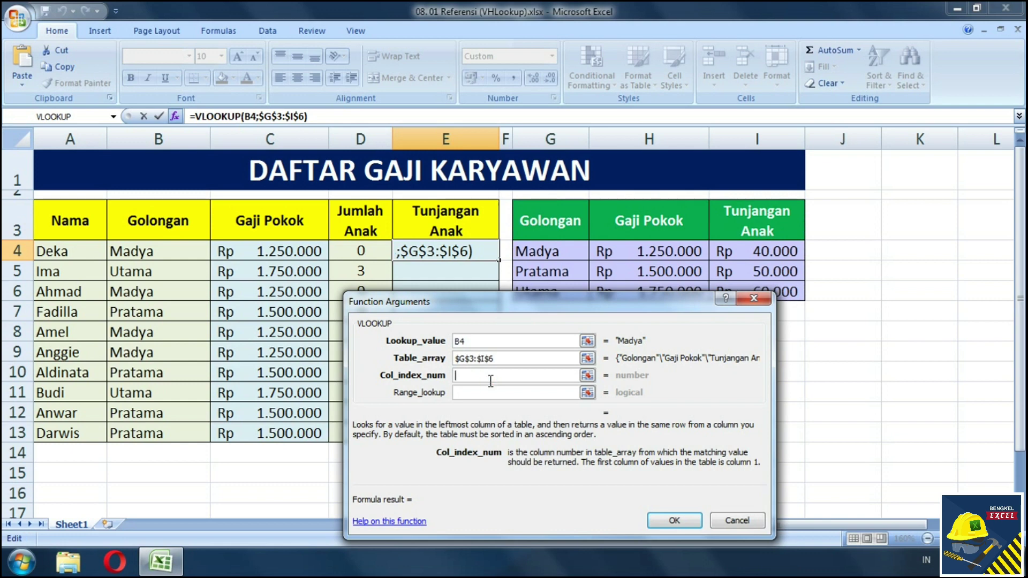
# Complete E4 as =VLOOKUP(B4;$G$3:$I$6;3)*D4, using column 3 times Jumlah Anak
pyautogui.write('3')
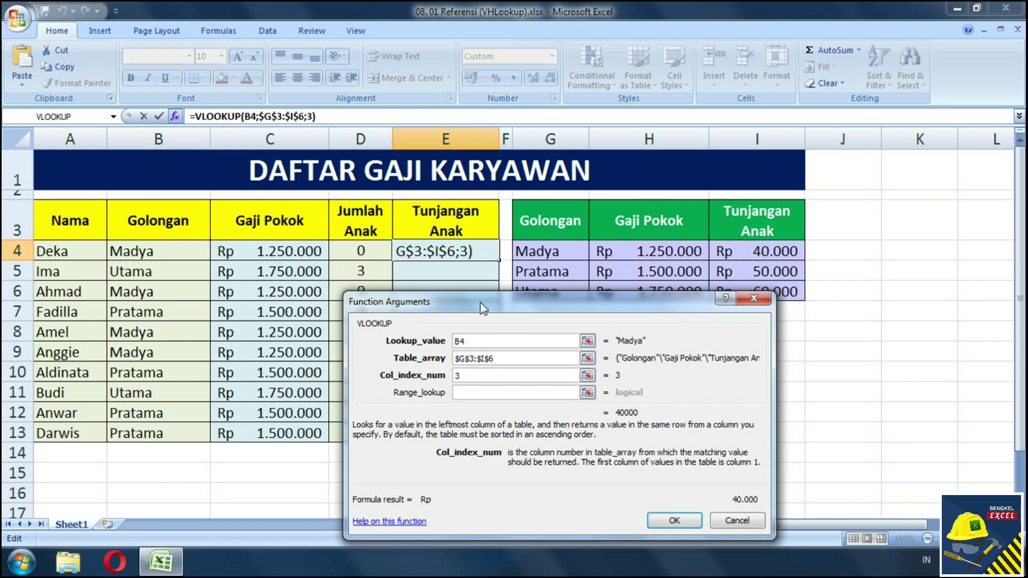
pyautogui.moveTo(484, 309); pyautogui.dragTo(611, 190)
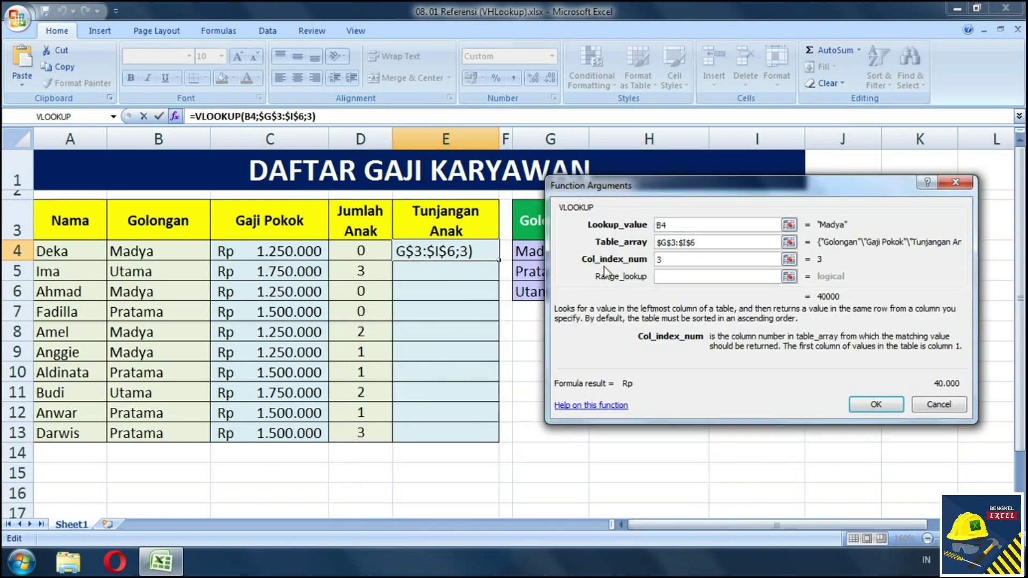
pyautogui.click(321, 115)
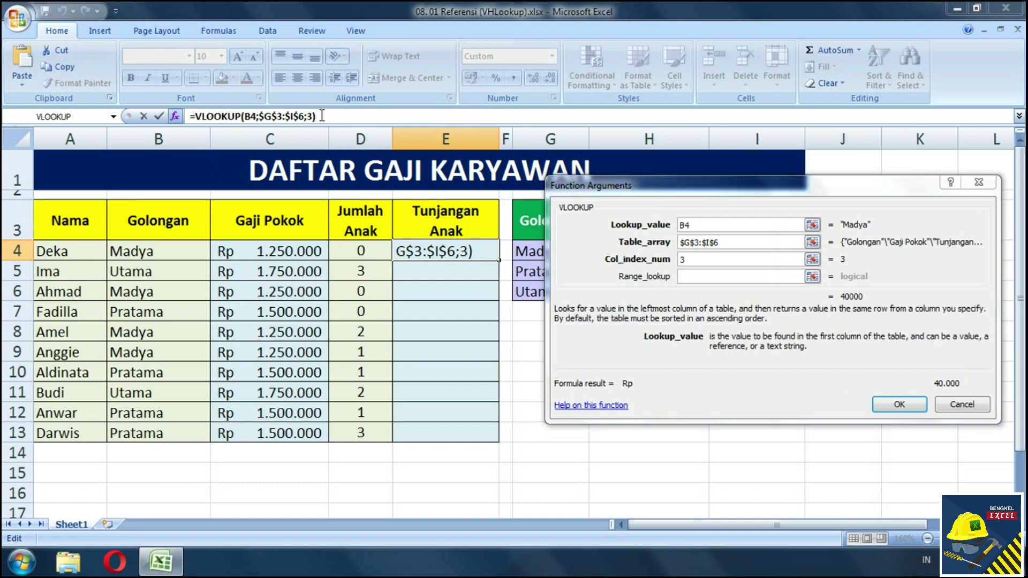
pyautogui.write('*')
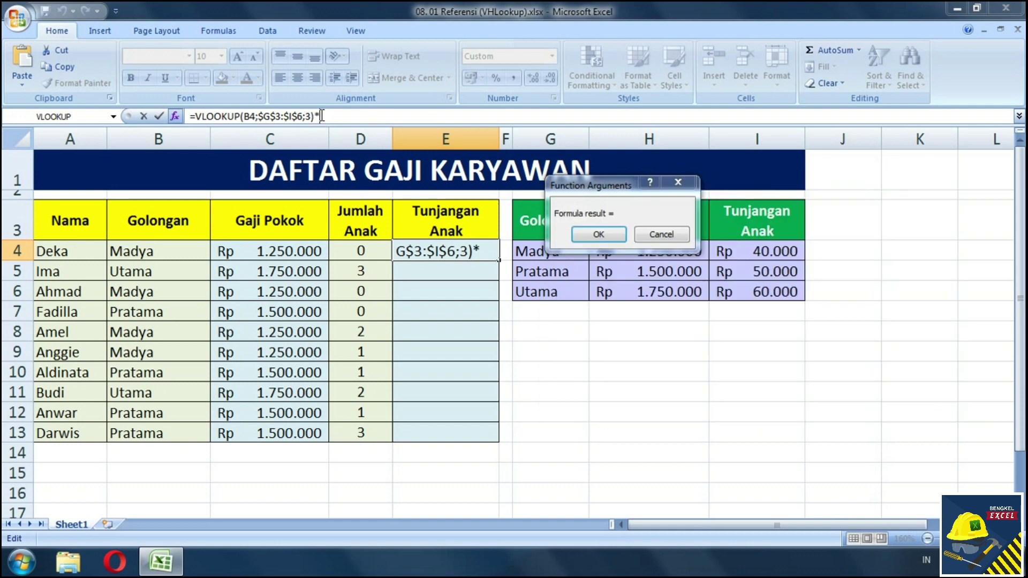
pyautogui.click(377, 251)
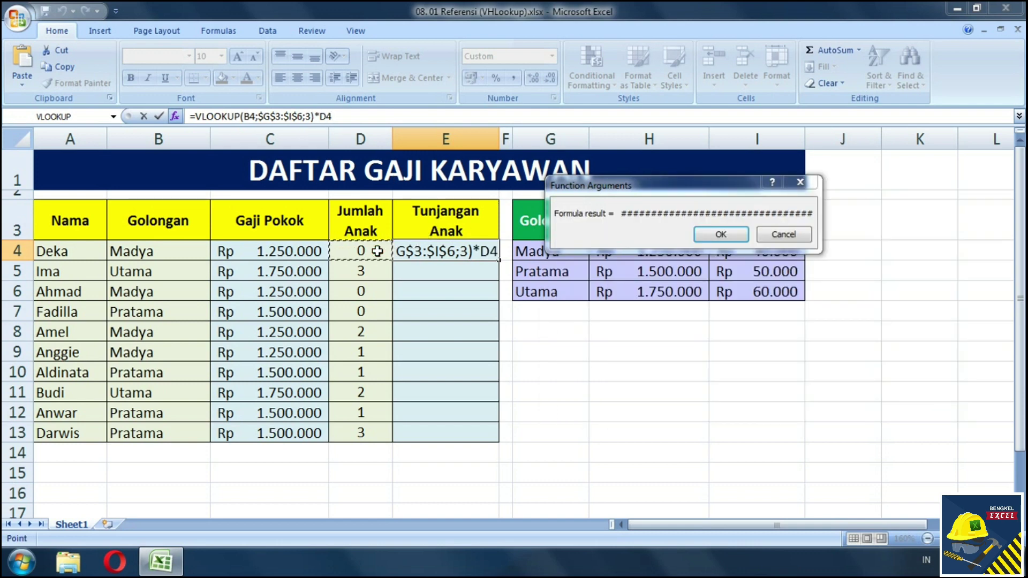
pyautogui.press('Return')
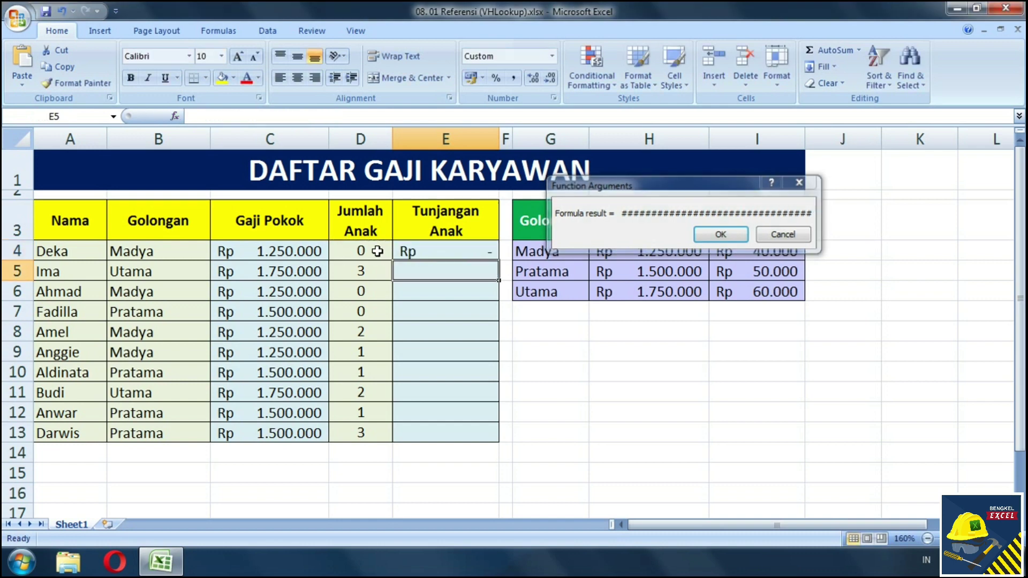
pyautogui.click(421, 252)
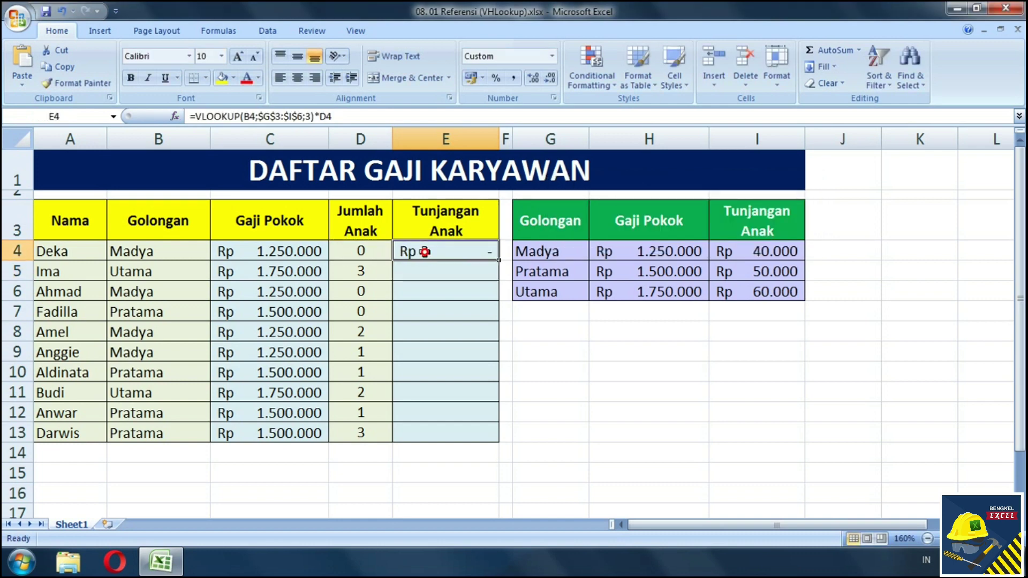
# AutoFill E4's allowance formula down to E13 and check the result in E5
pyautogui.doubleClick(498, 261)
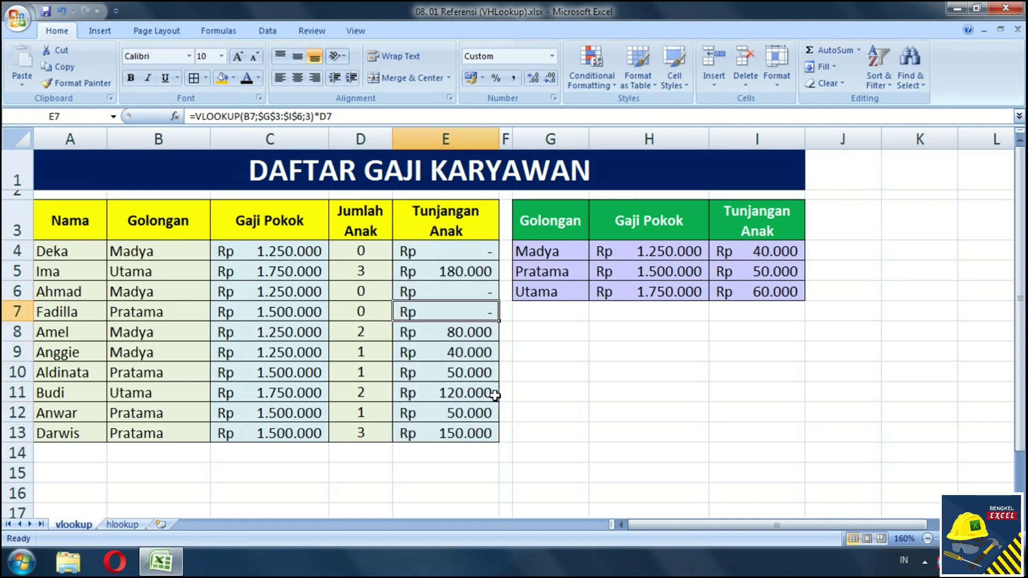
pyautogui.click(451, 280)
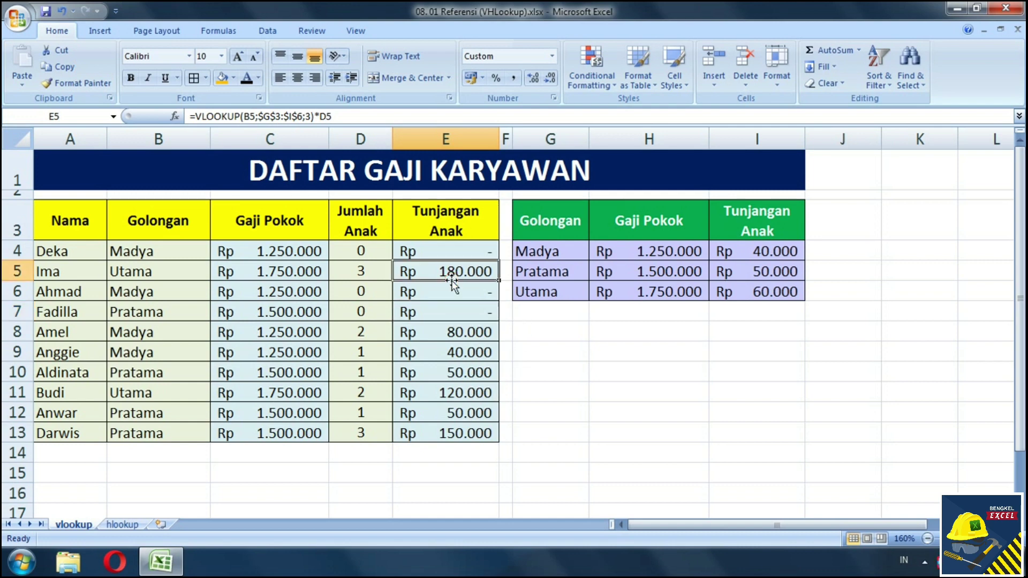